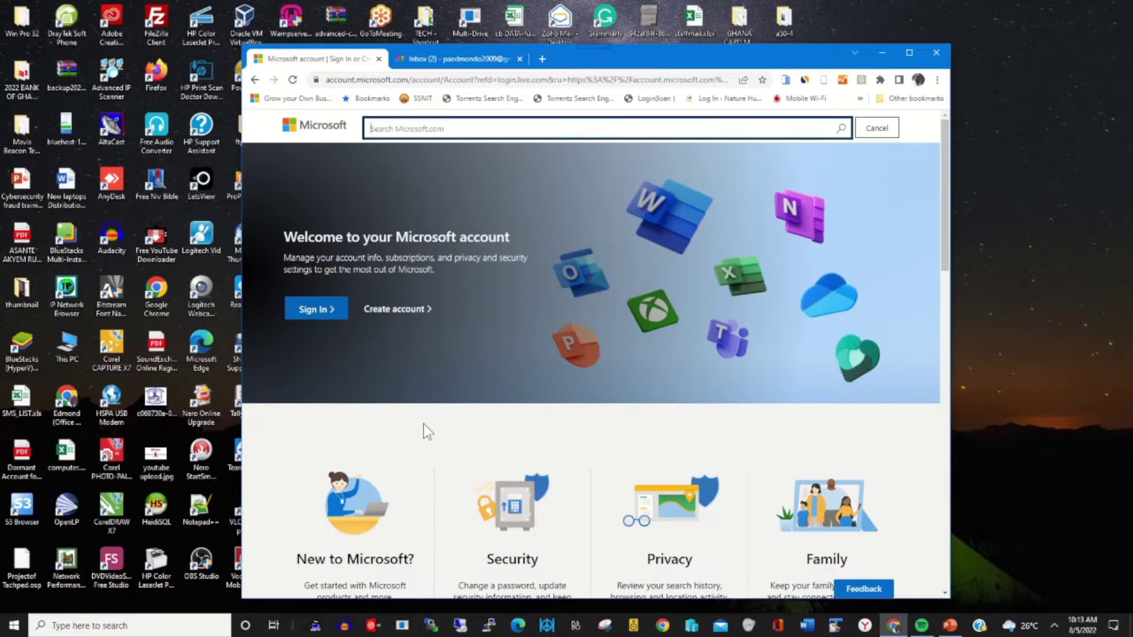
- Sign in to the Microsoft account with the account email and the saved password
{"action": "left_click", "coordinate": [466, 438]}
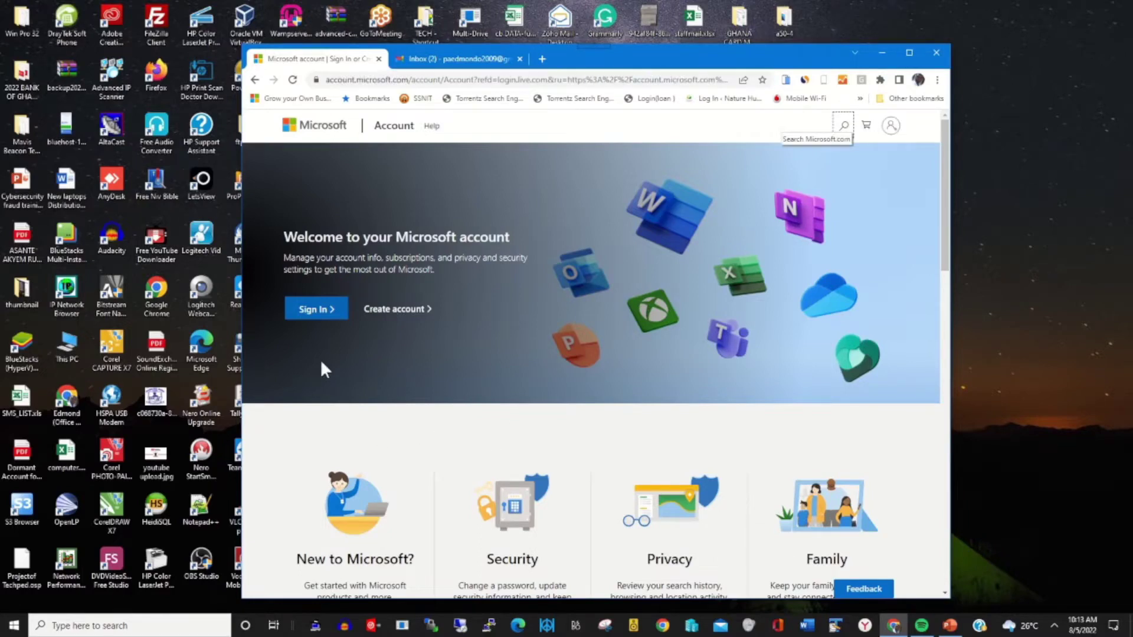
{"action": "left_click", "coordinate": [324, 314]}
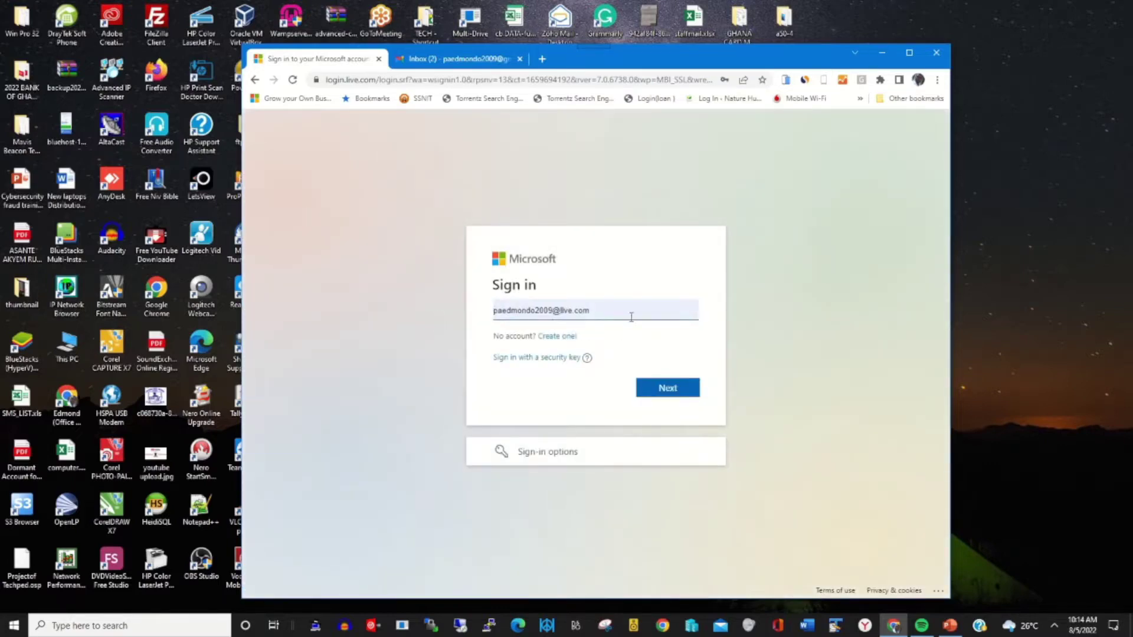
{"action": "left_click", "coordinate": [673, 390]}
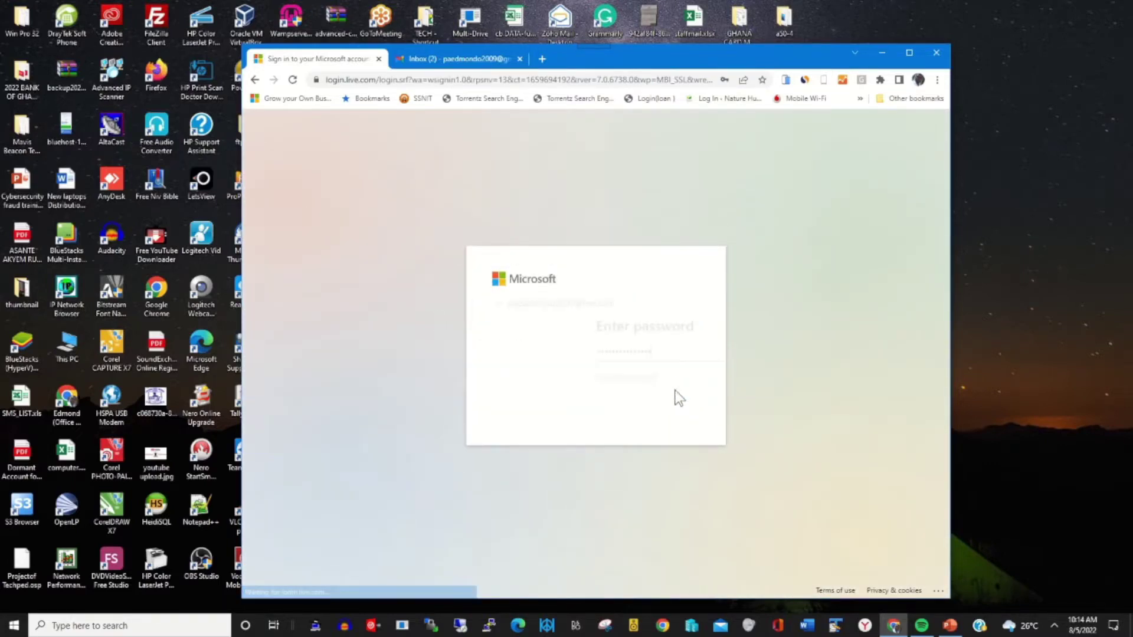
{"action": "left_click", "coordinate": [673, 413]}
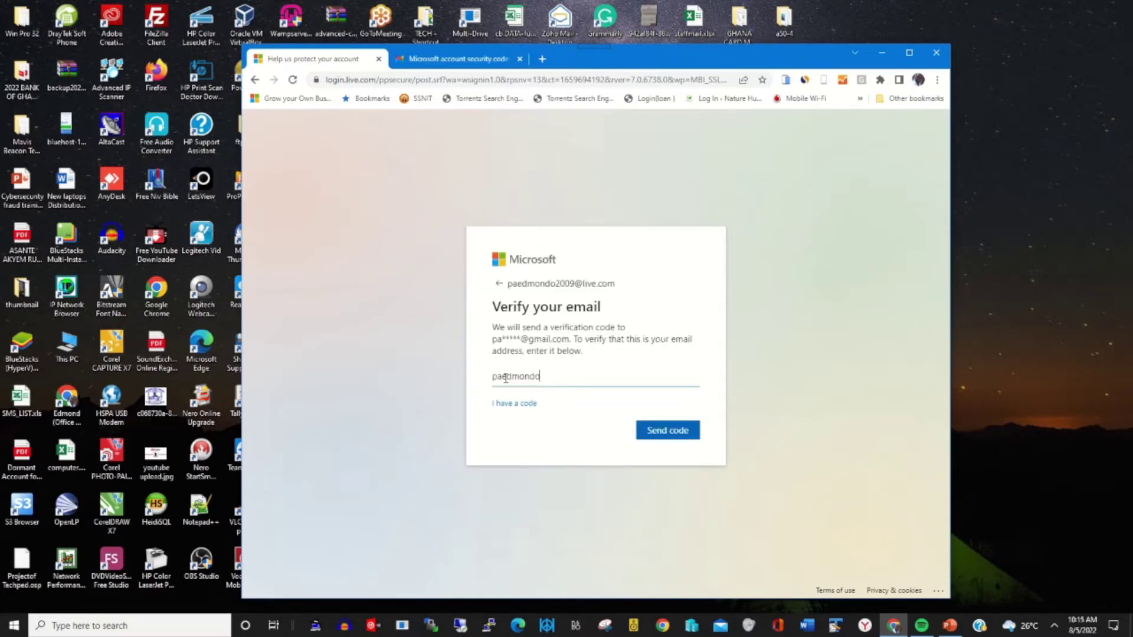
- Finish entering the Gmail recovery address and request a verification code for it
{"action": "left_click", "coordinate": [670, 435]}
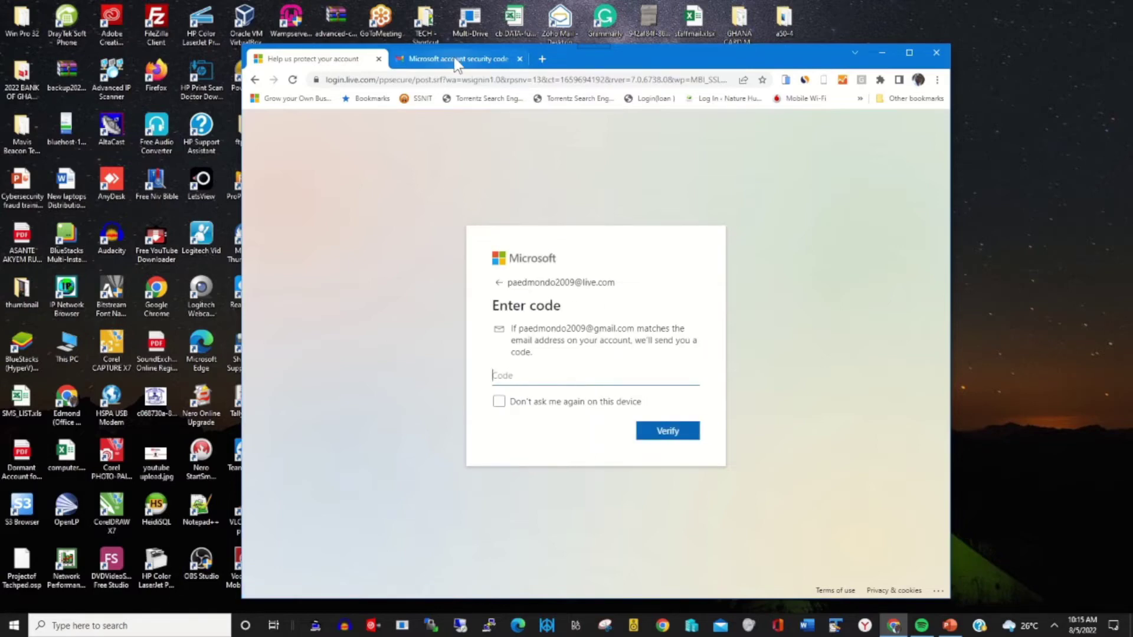
- Close the old code email tab and open the Gmail inbox in a new tab
{"action": "left_click", "coordinate": [520, 59]}
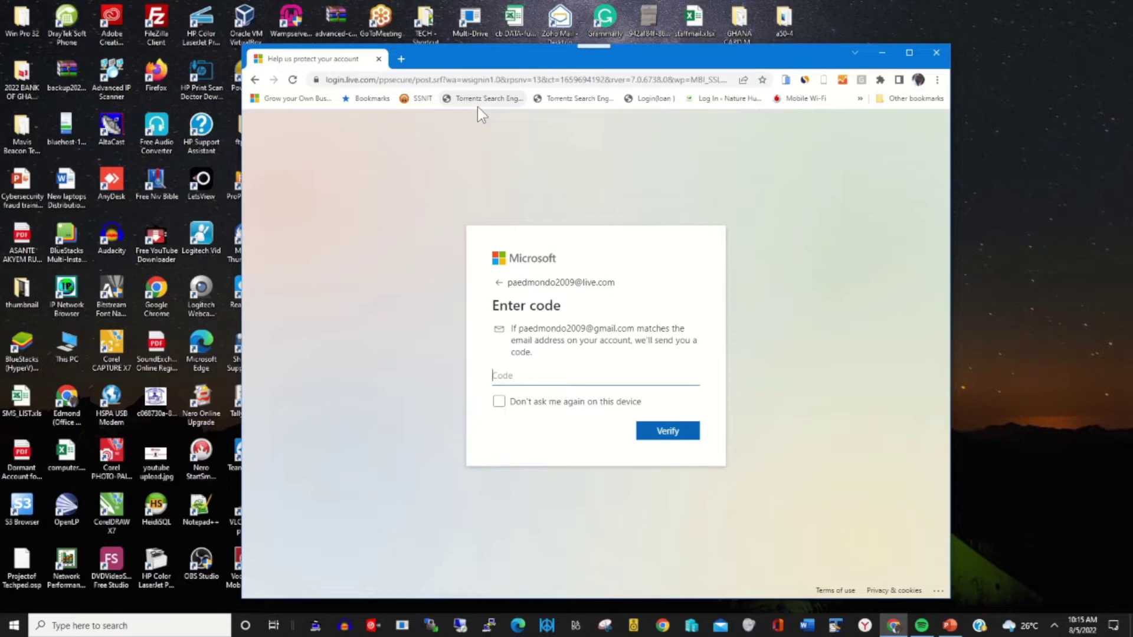
{"action": "left_click", "coordinate": [401, 59]}
{"action": "left_click", "coordinate": [425, 79]}
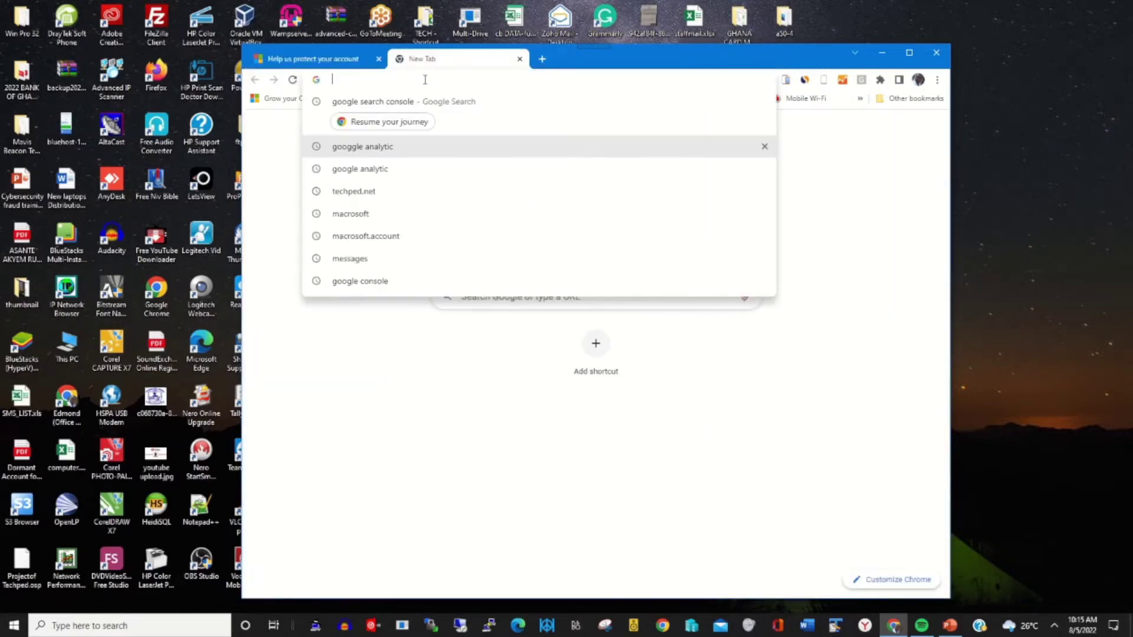
{"action": "type", "text": "g"}
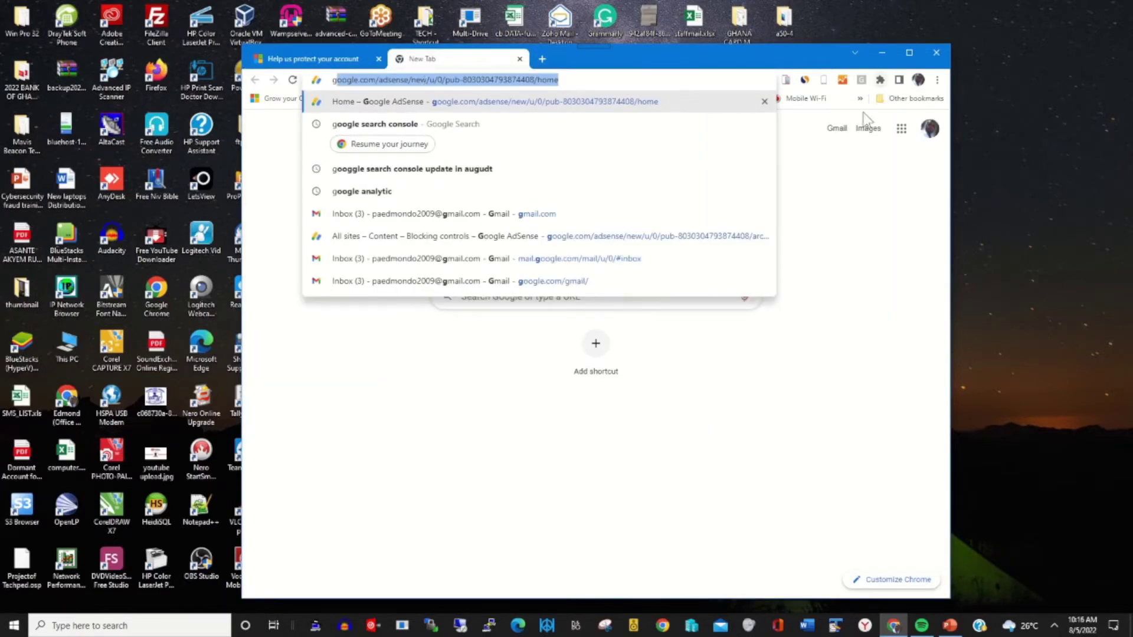
{"action": "left_click", "coordinate": [836, 130]}
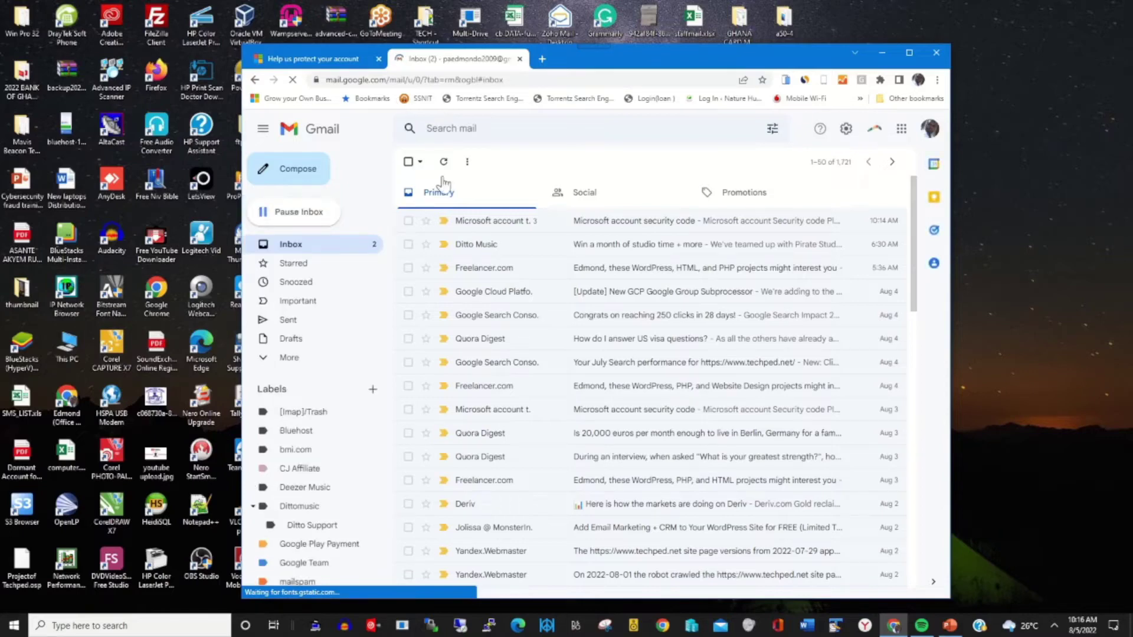
- Open the latest Microsoft account security code email and select the code
{"action": "left_click", "coordinate": [332, 66]}
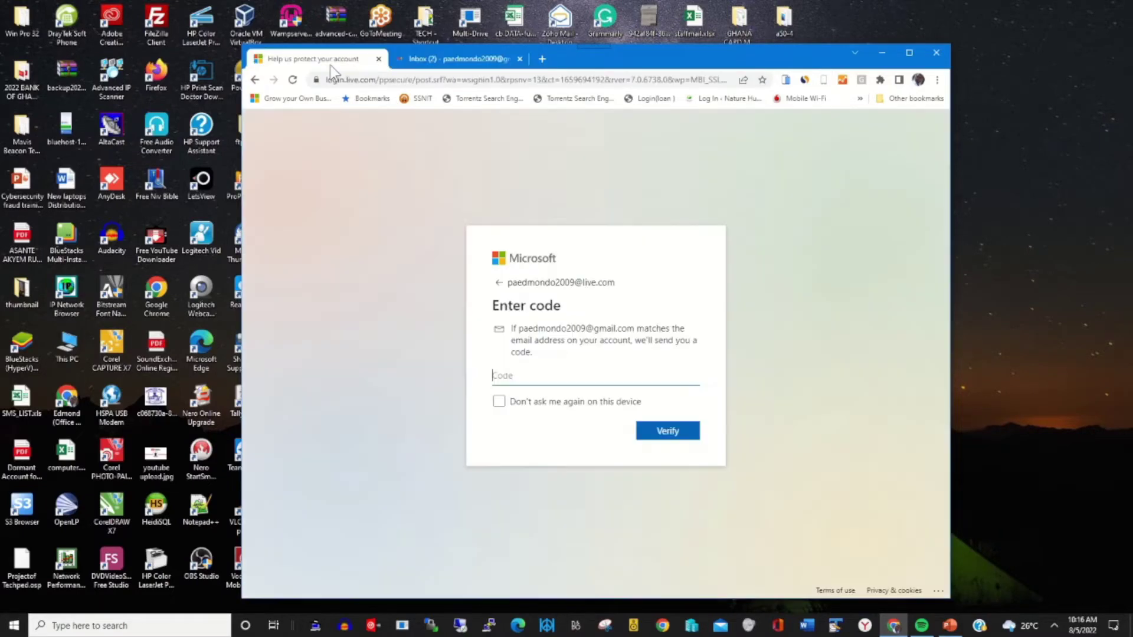
{"action": "left_click", "coordinate": [444, 61]}
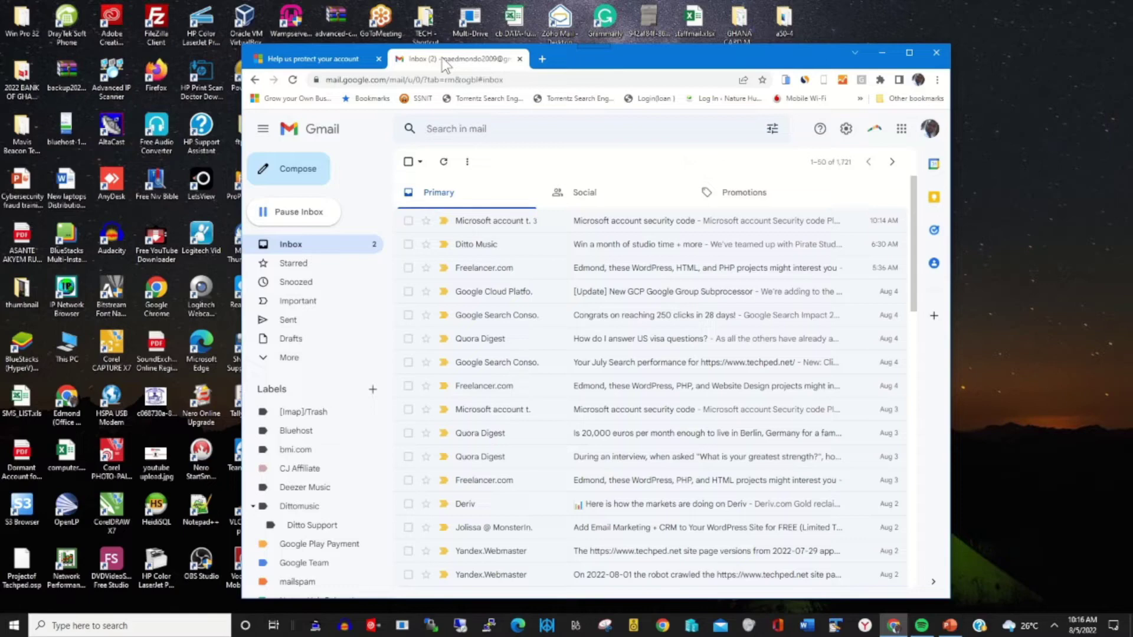
{"action": "left_click", "coordinate": [576, 221]}
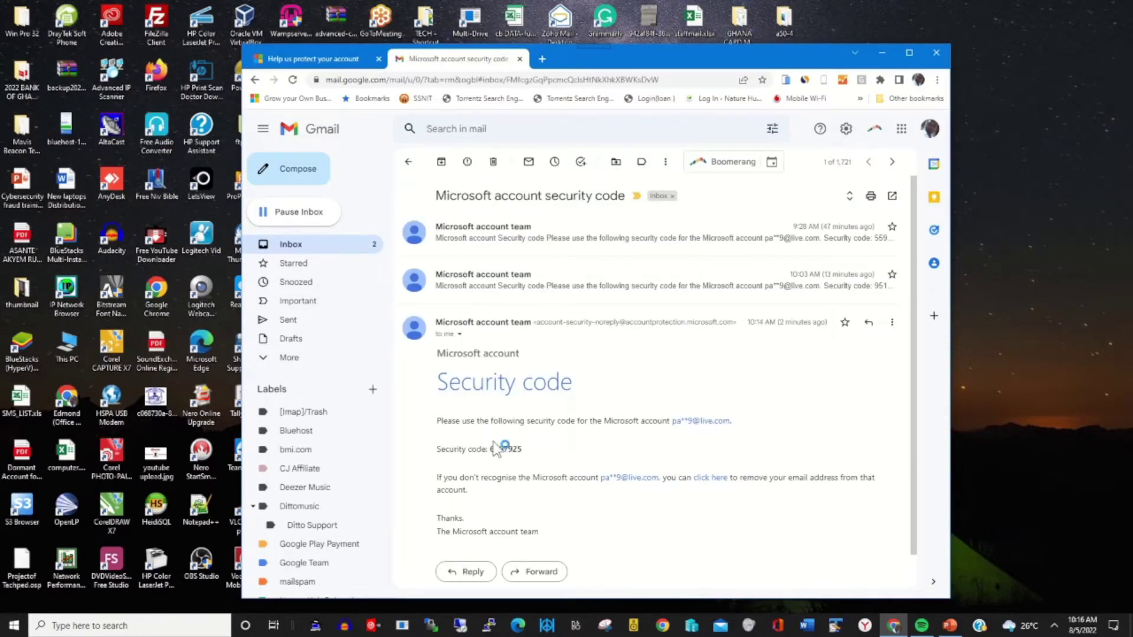
{"action": "left_click_drag", "start_coordinate": [490, 449], "coordinate": [523, 449]}
{"action": "right_click", "coordinate": [507, 451]}
- Copy the security code, paste it into the Enter code field, verify, and stay signed in
{"action": "left_click", "coordinate": [549, 466]}
{"action": "left_click", "coordinate": [272, 62]}
{"action": "left_click_drag", "start_coordinate": [536, 377], "coordinate": [422, 378]}
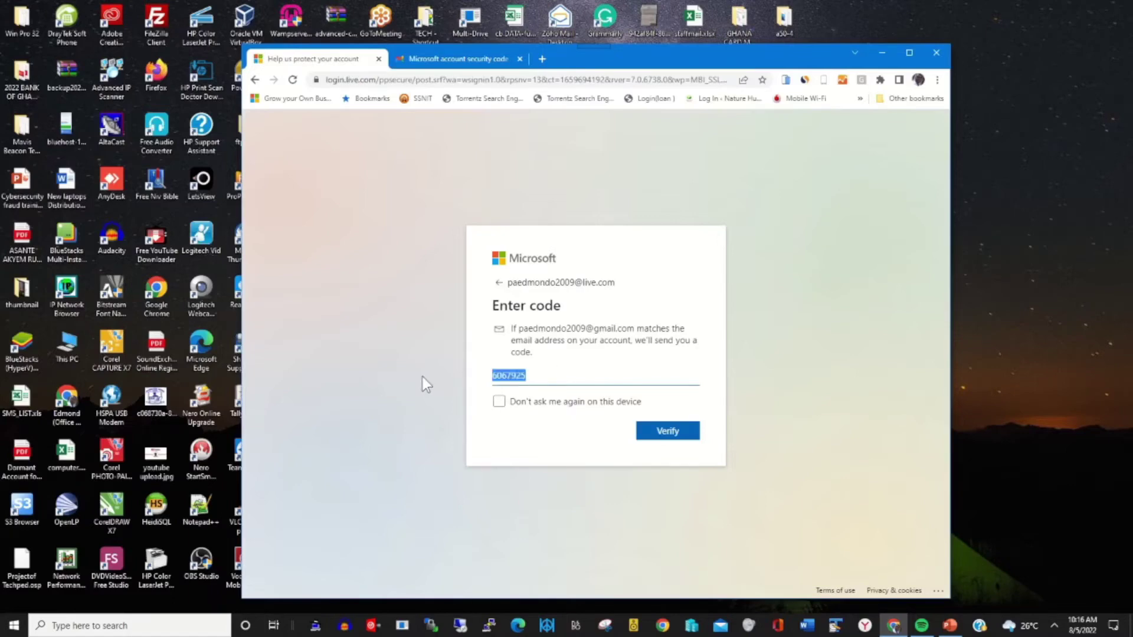
{"action": "key", "text": "ctrl+v"}
{"action": "left_click", "coordinate": [668, 436]}
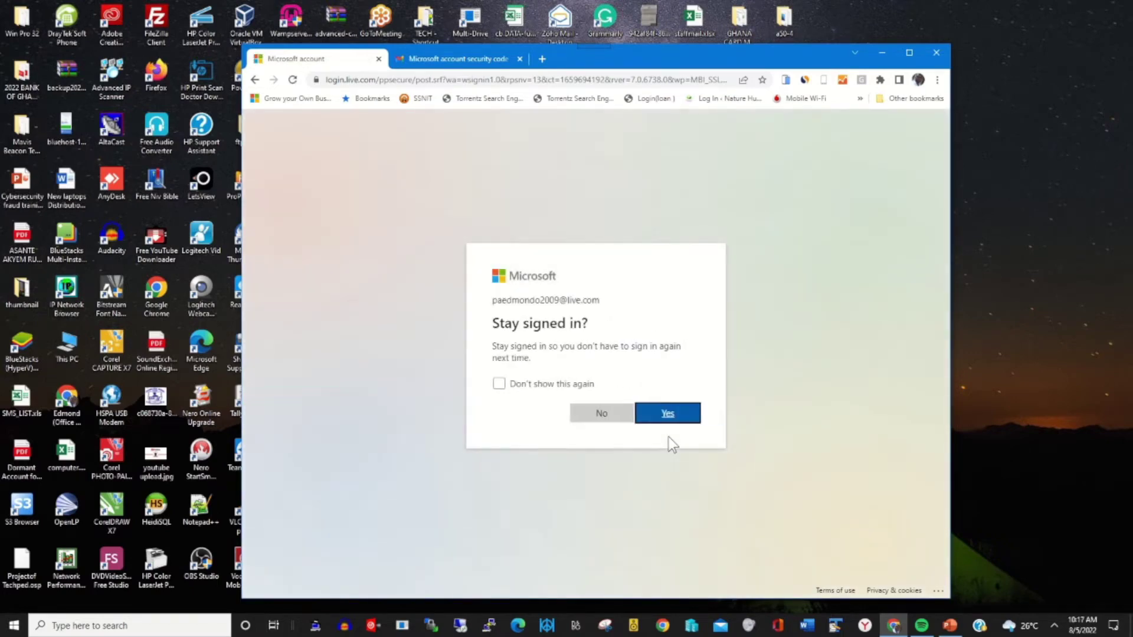
{"action": "left_click", "coordinate": [670, 415]}
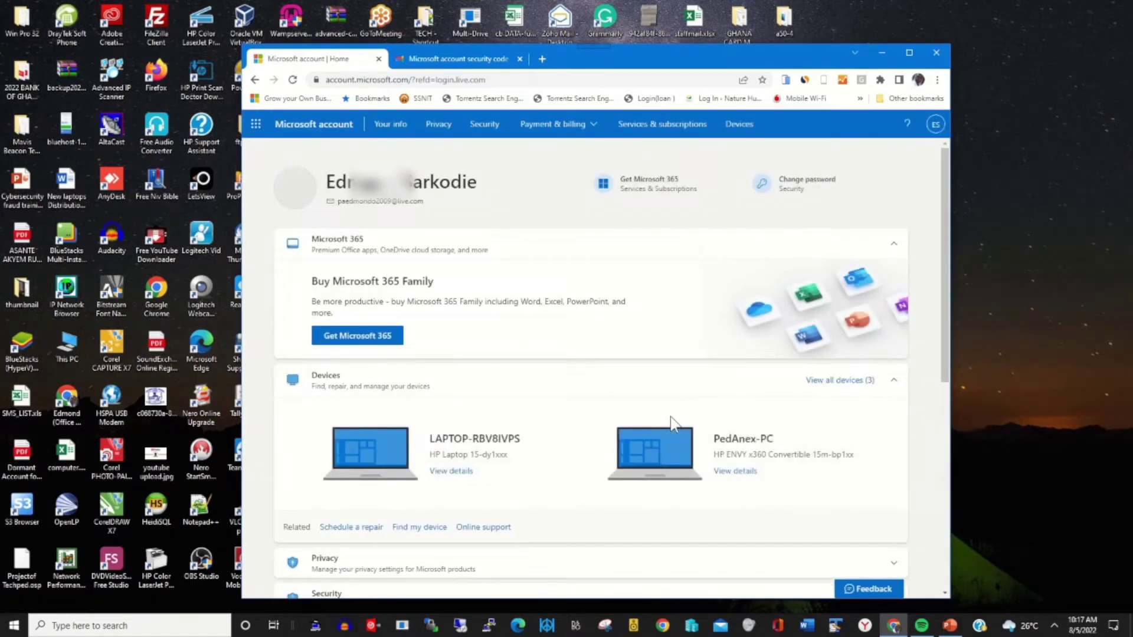
- Go to the Security page and open the Advanced security options
{"action": "left_click", "coordinate": [492, 137]}
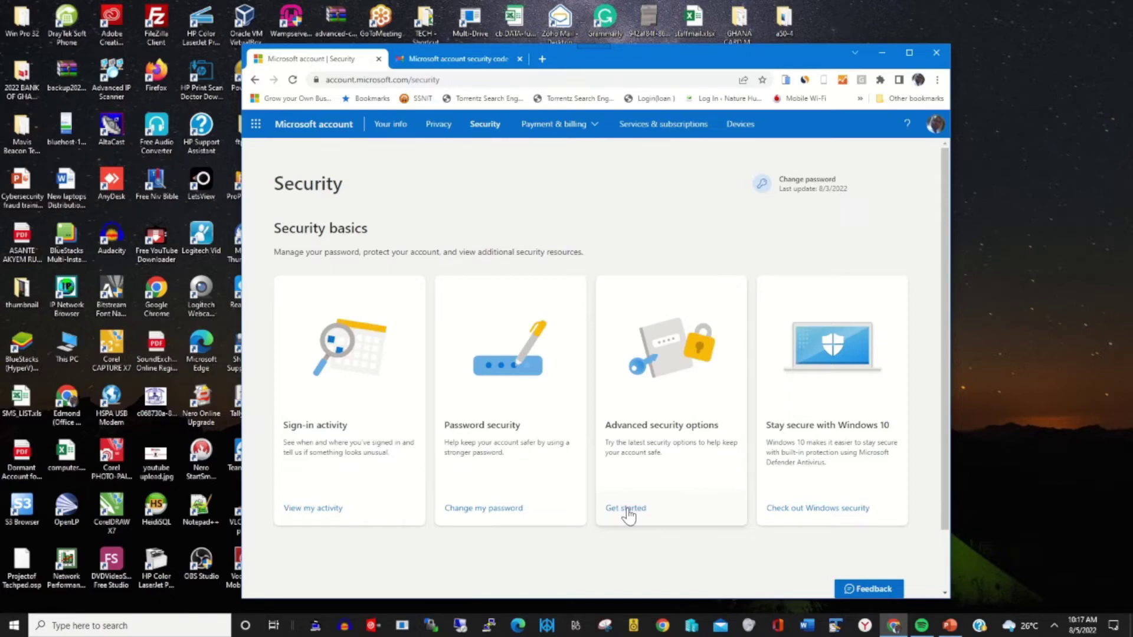
{"action": "left_click", "coordinate": [627, 509]}
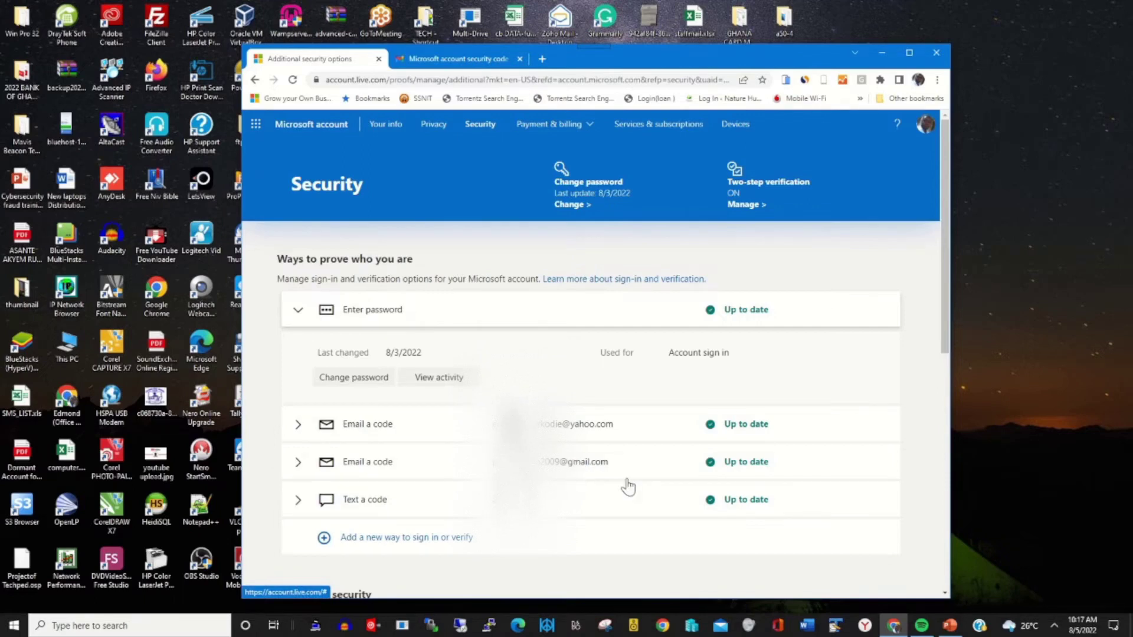
- Turn off alerts for the Gmail email-code method and choose to remove it
{"action": "left_click", "coordinate": [300, 464]}
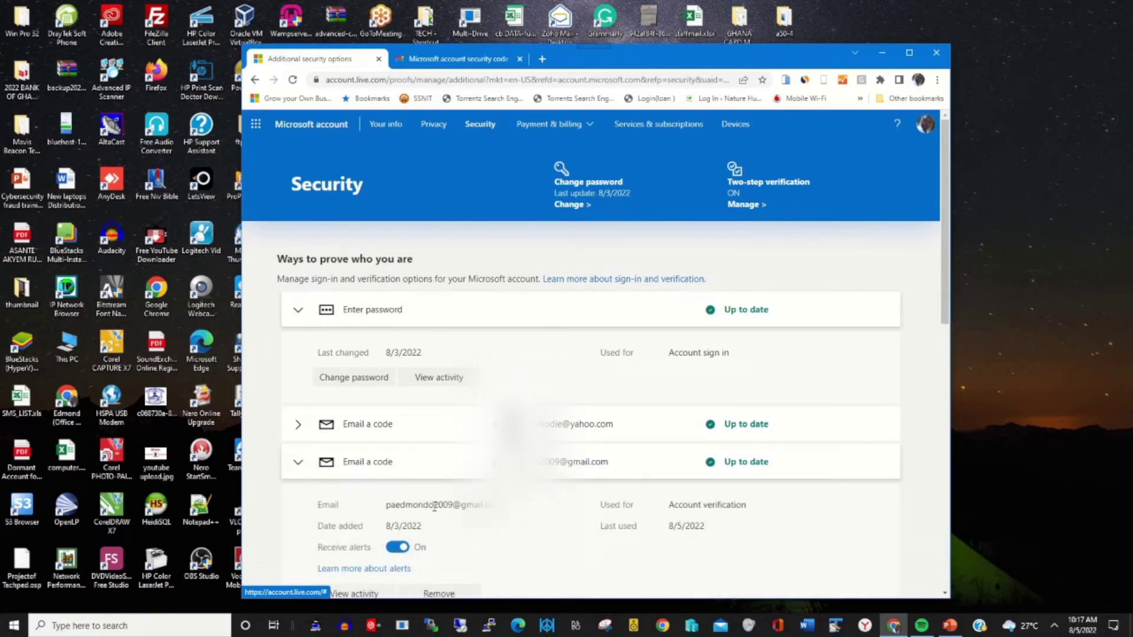
{"action": "left_click", "coordinate": [400, 549]}
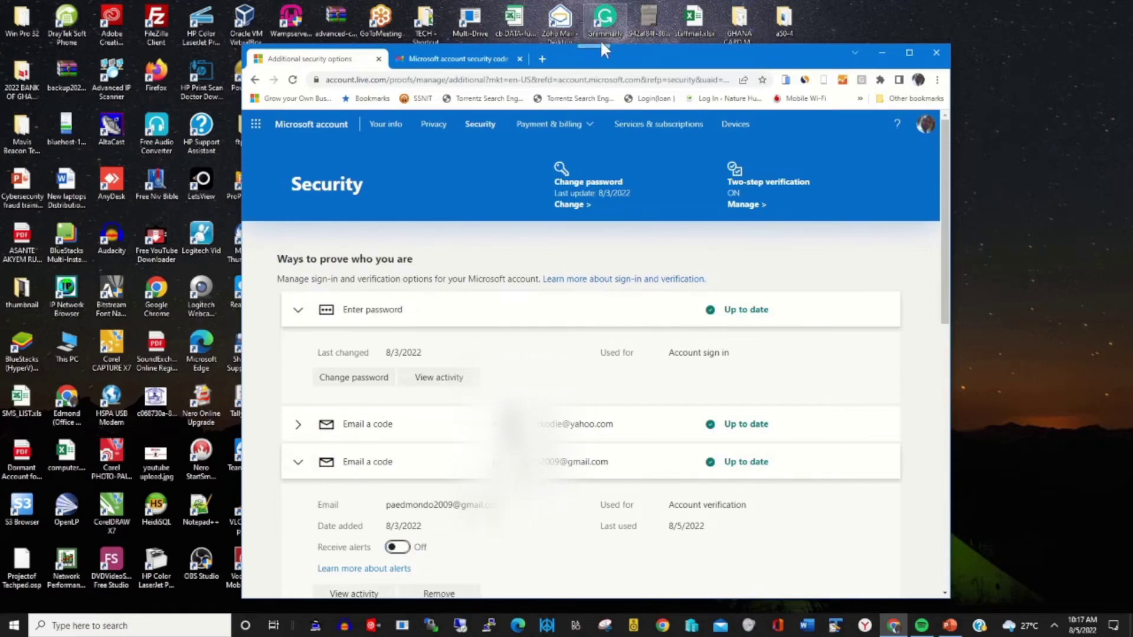
{"action": "left_click_drag", "start_coordinate": [635, 62], "coordinate": [634, 42]}
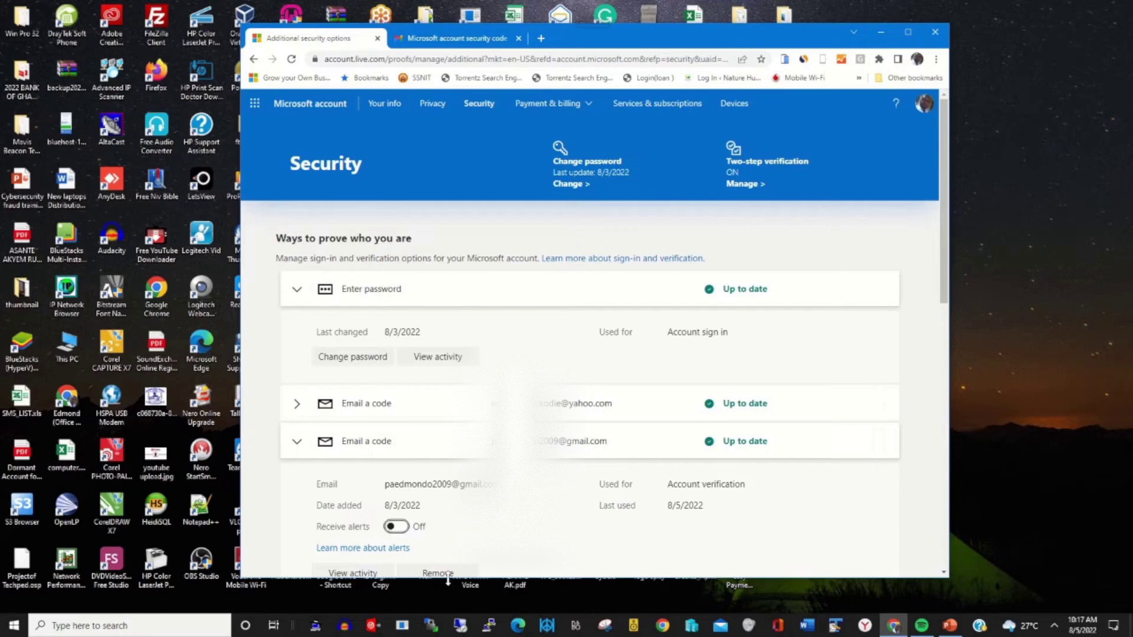
{"action": "scroll", "coordinate": [862, 347], "scroll_direction": "down", "scroll_amount": 2}
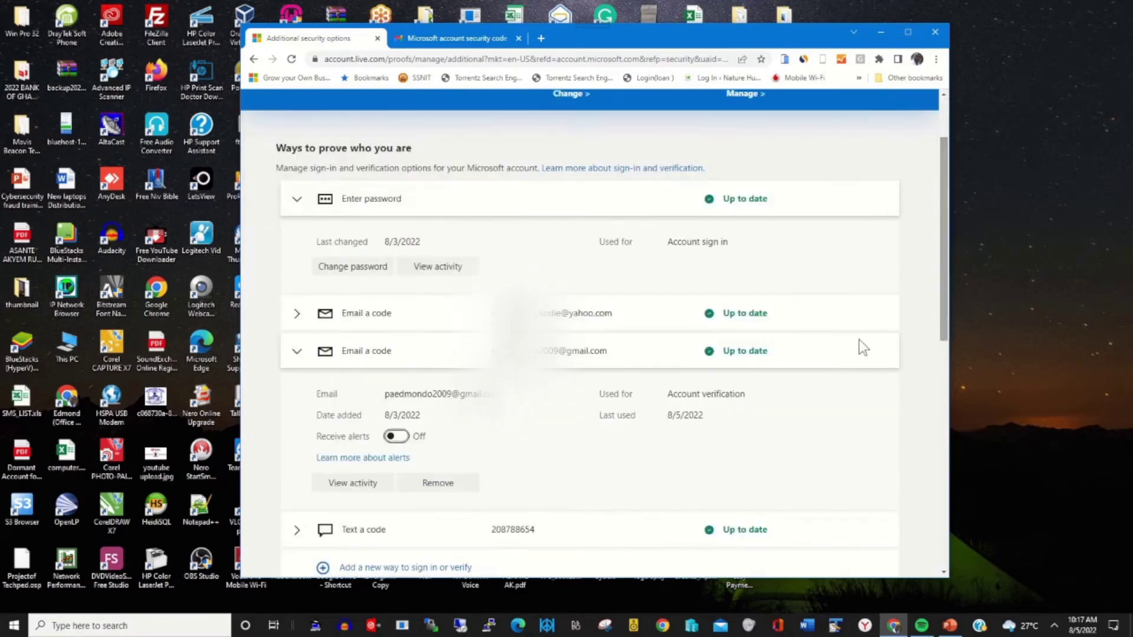
{"action": "left_click", "coordinate": [438, 488]}
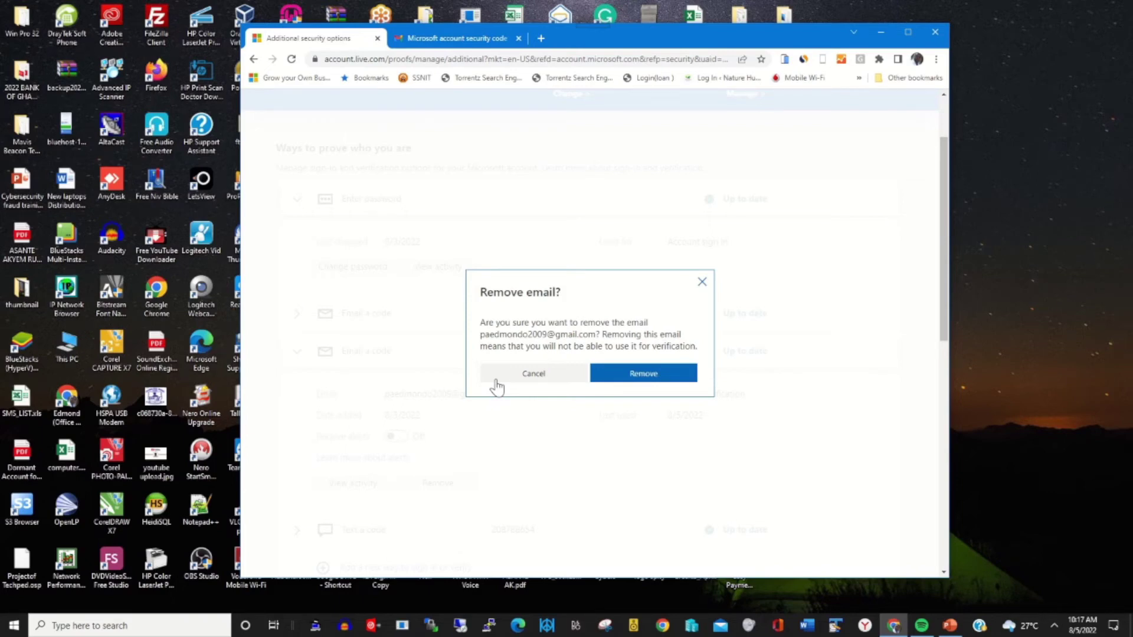
- Confirm removal of the Gmail address and dismiss the Email removed notice
{"action": "left_click", "coordinate": [641, 378]}
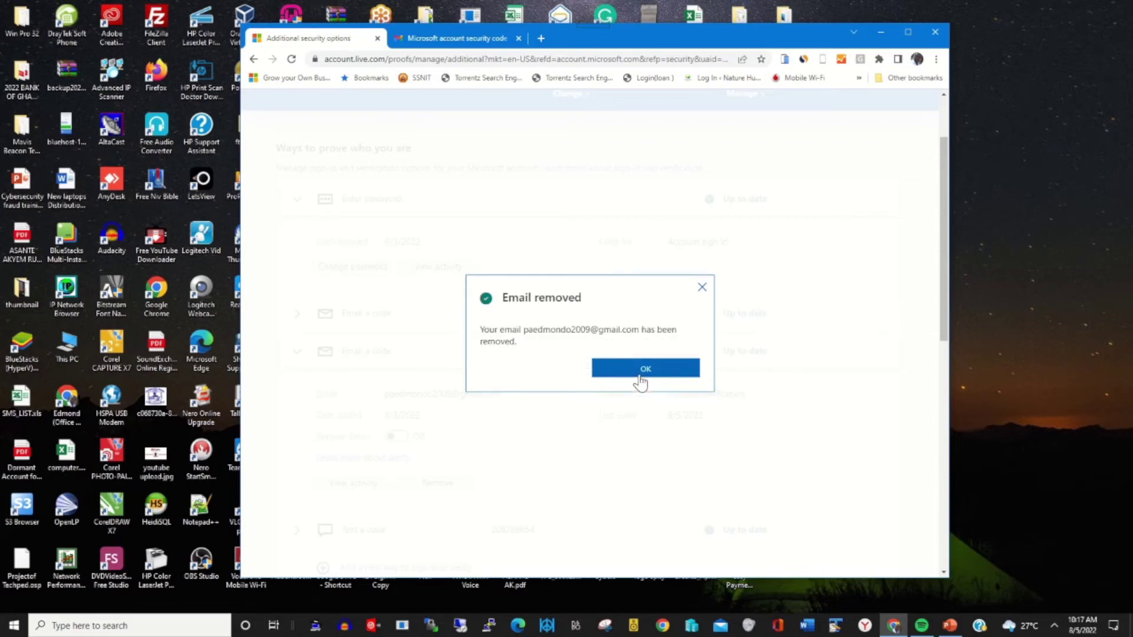
{"action": "left_click", "coordinate": [642, 373]}
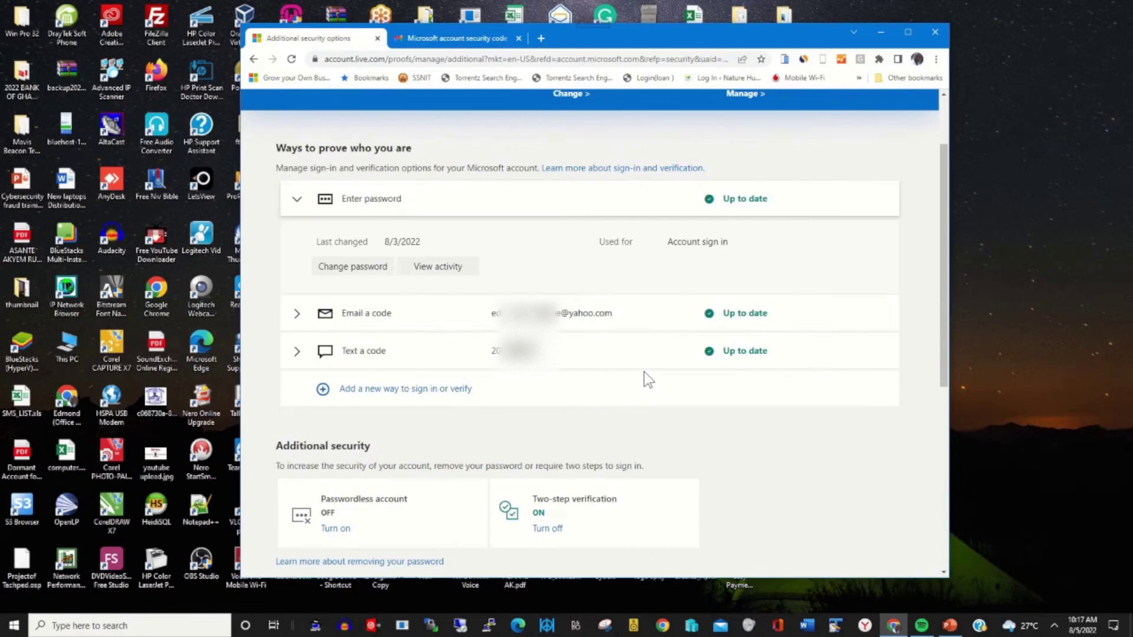
{"action": "left_click_drag", "start_coordinate": [940, 239], "coordinate": [917, 167]}
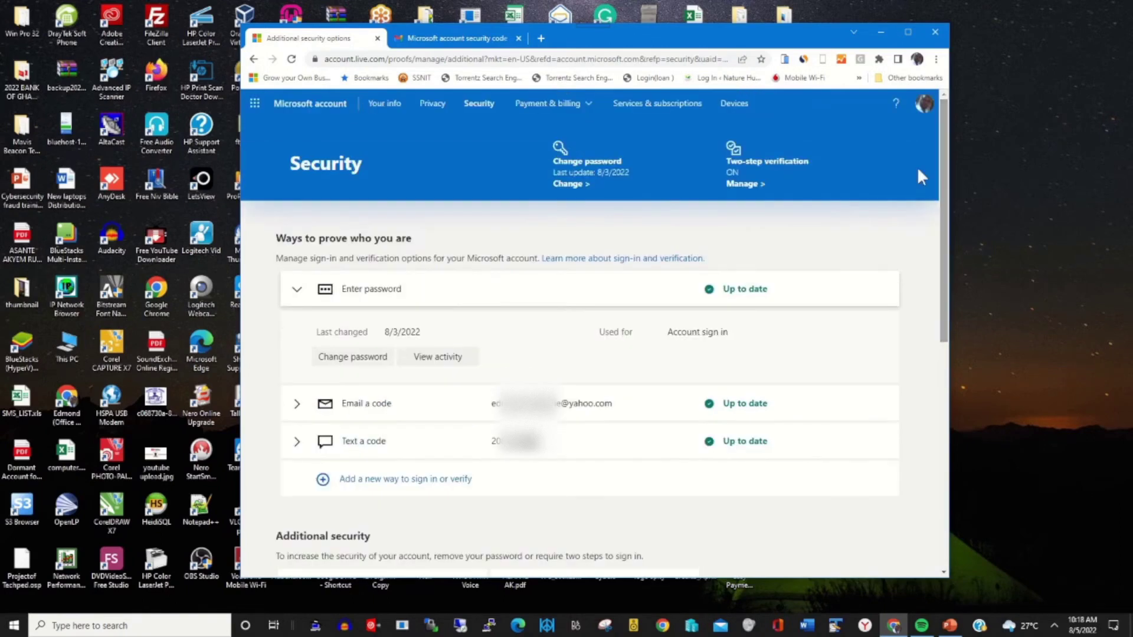
- Launch Outlook mail from the Microsoft 365 app launcher
{"action": "left_click", "coordinate": [255, 106]}
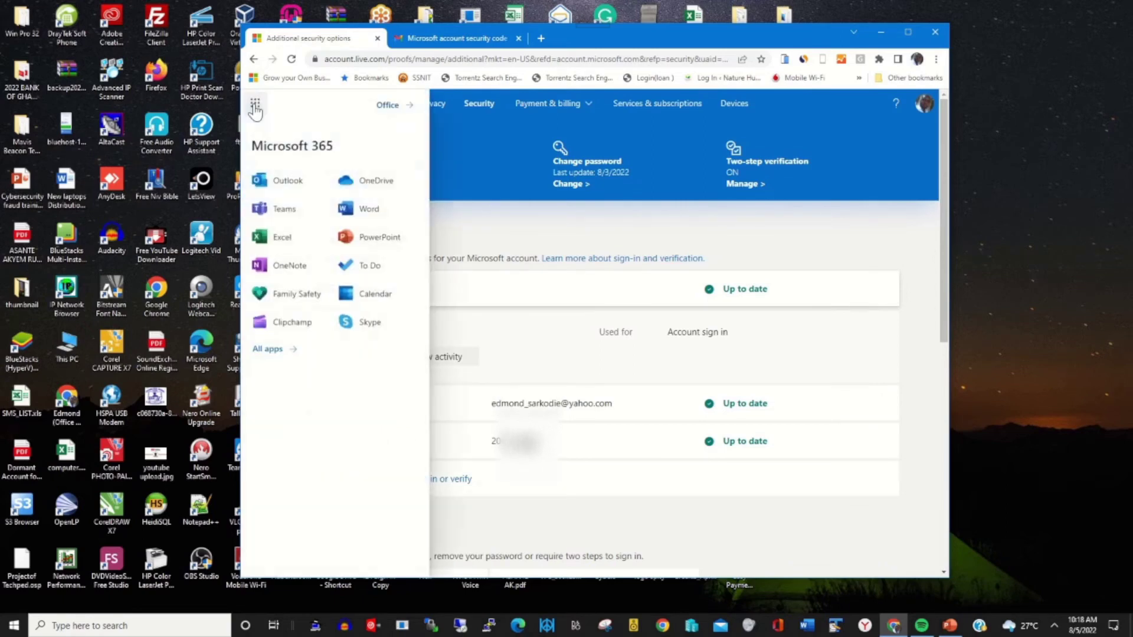
{"action": "left_click", "coordinate": [290, 189]}
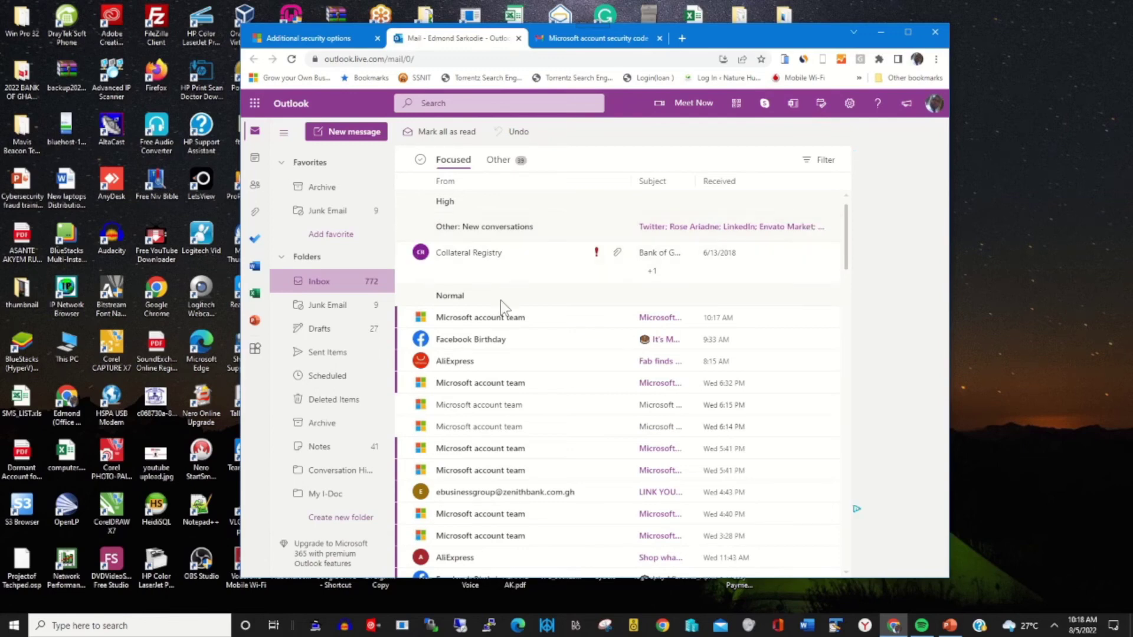
- Open the newest Microsoft account team email, 'Security info was deleted'
{"action": "left_click", "coordinate": [497, 319]}
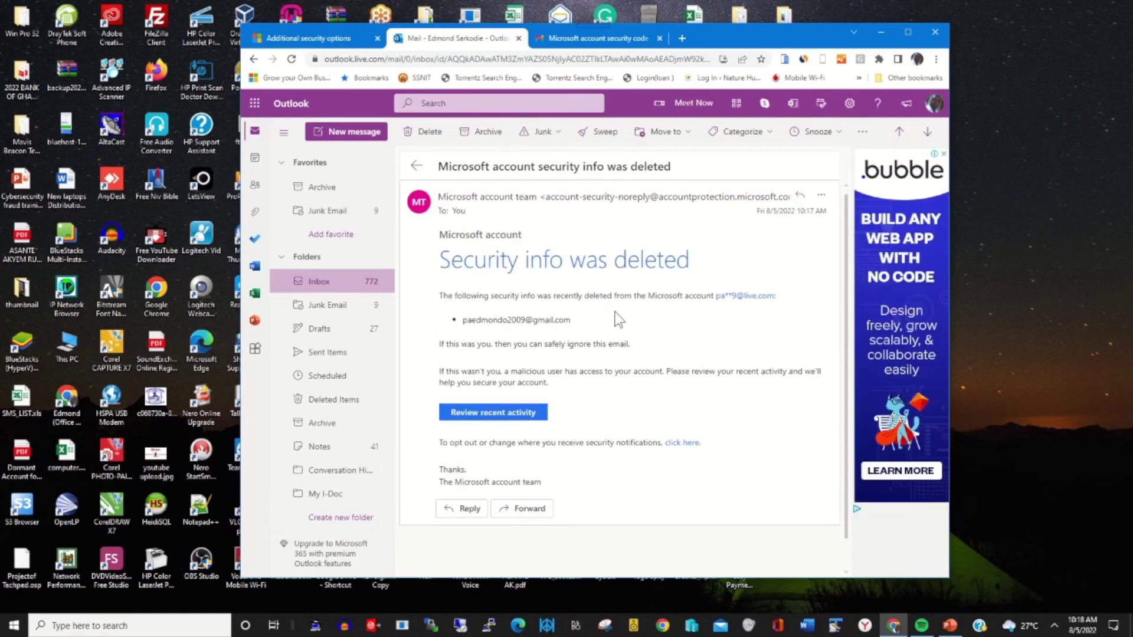